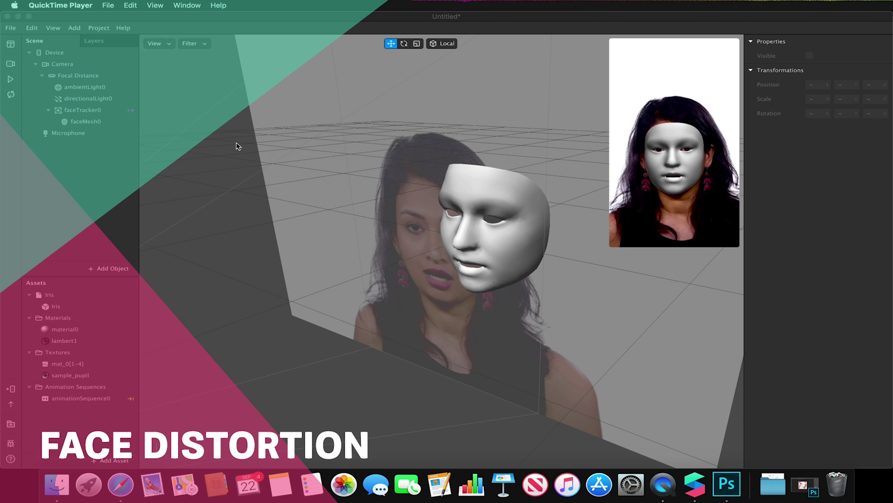
# Step: Play the simulated face video, collapse the Iris, Materials, Textures and Animation Sequences folders, and select faceMesh0
pyautogui.click(11, 81)
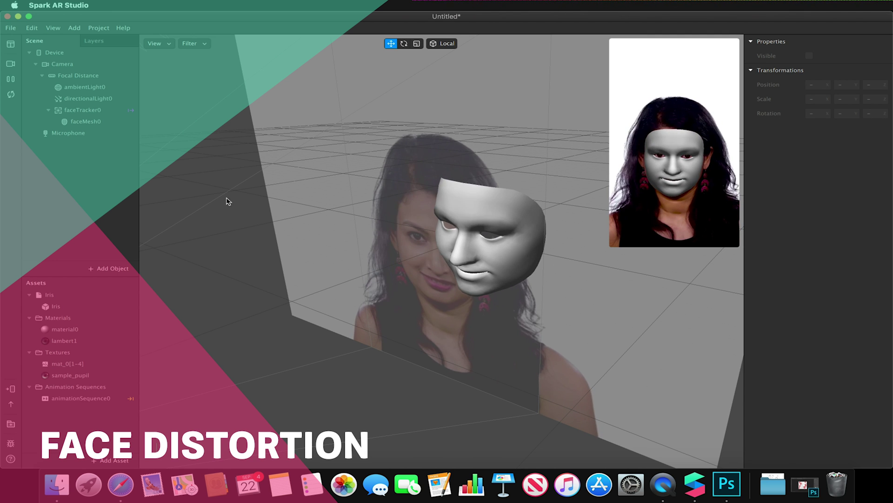
pyautogui.click(29, 294)
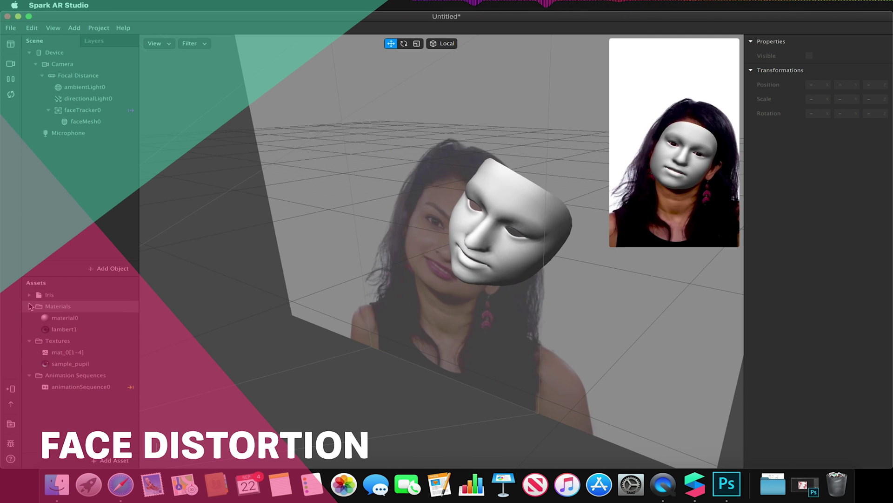
pyautogui.click(30, 307)
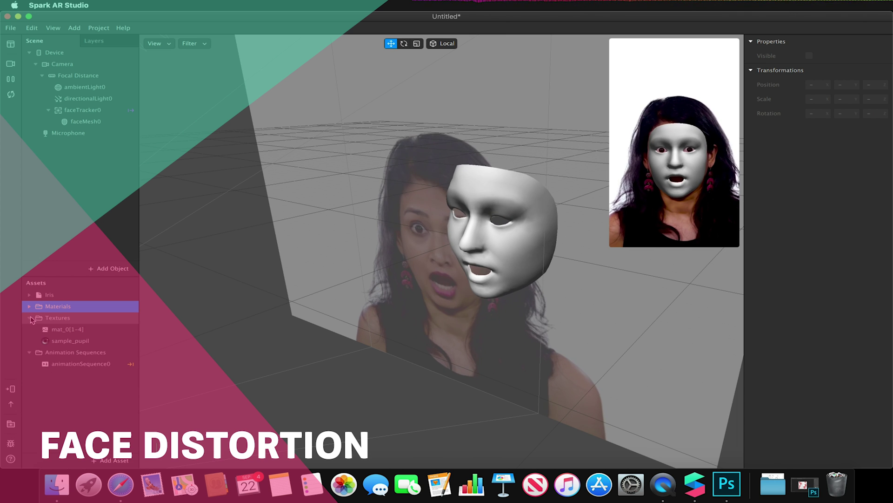
pyautogui.click(30, 317)
pyautogui.click(30, 330)
pyautogui.click(29, 329)
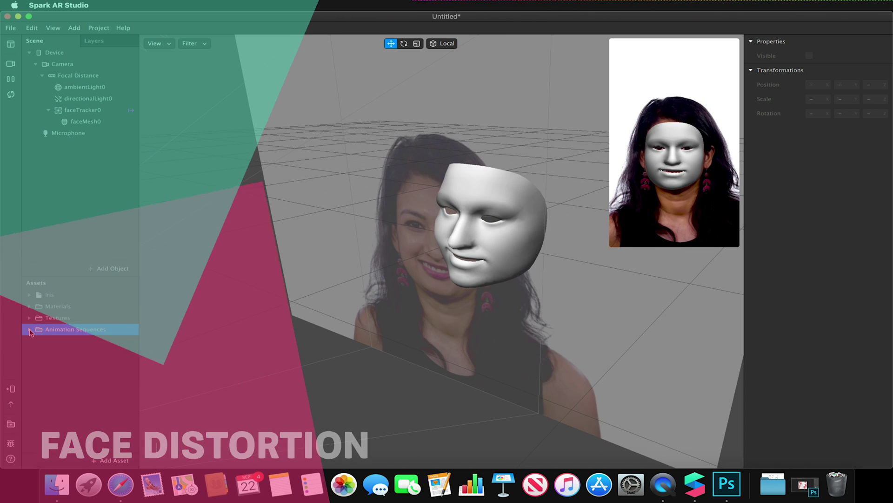
pyautogui.click(88, 122)
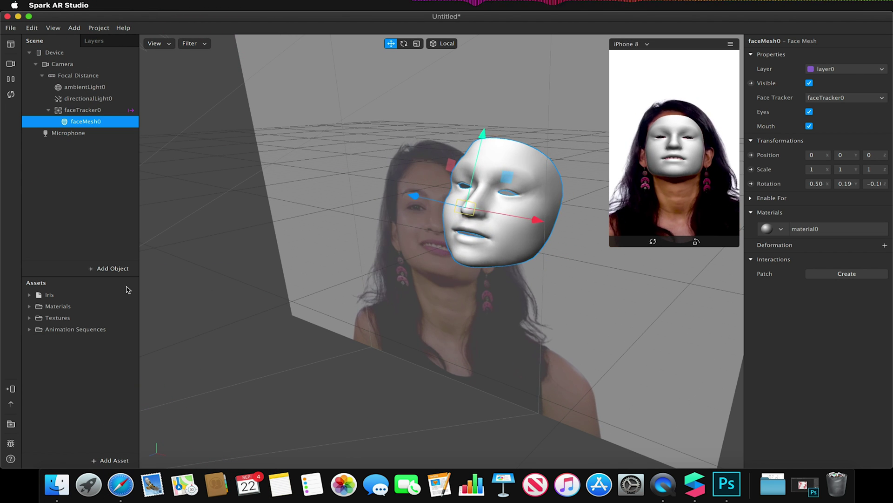
# Step: Show material0's settings from the Materials folder, collapse Materials again, and switch to Finder
pyautogui.click(31, 295)
pyautogui.click(29, 306)
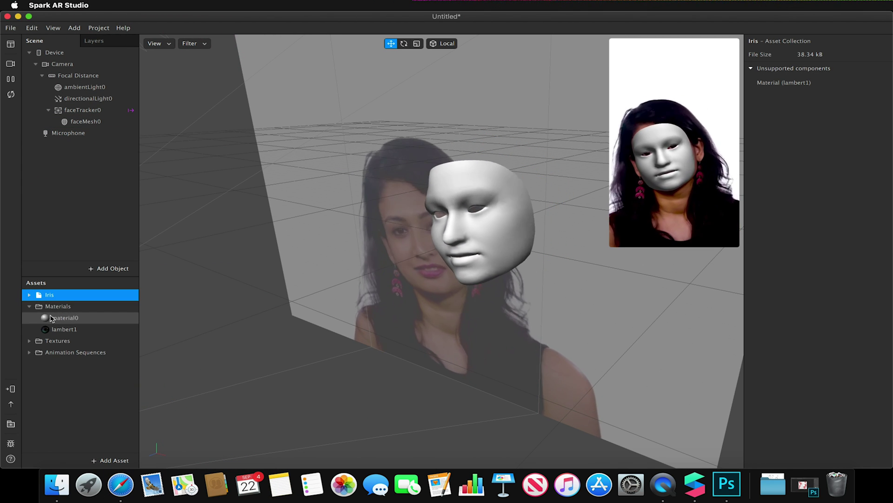
pyautogui.click(65, 317)
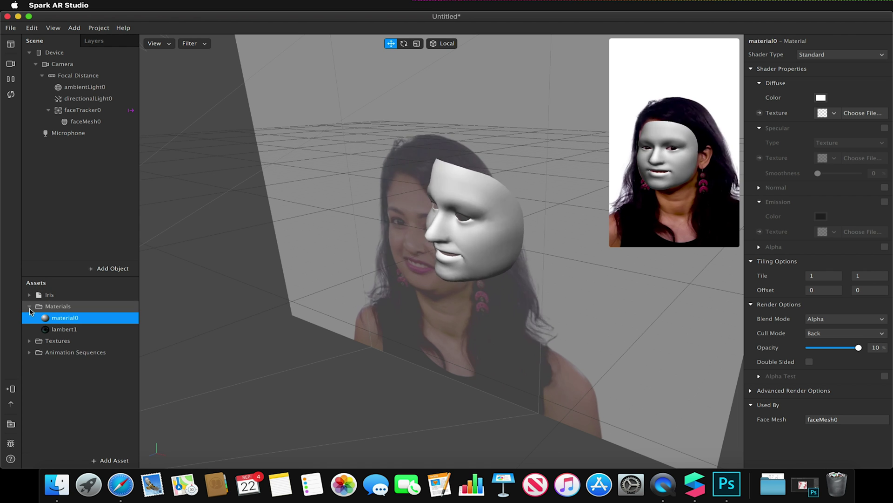
pyautogui.click(29, 306)
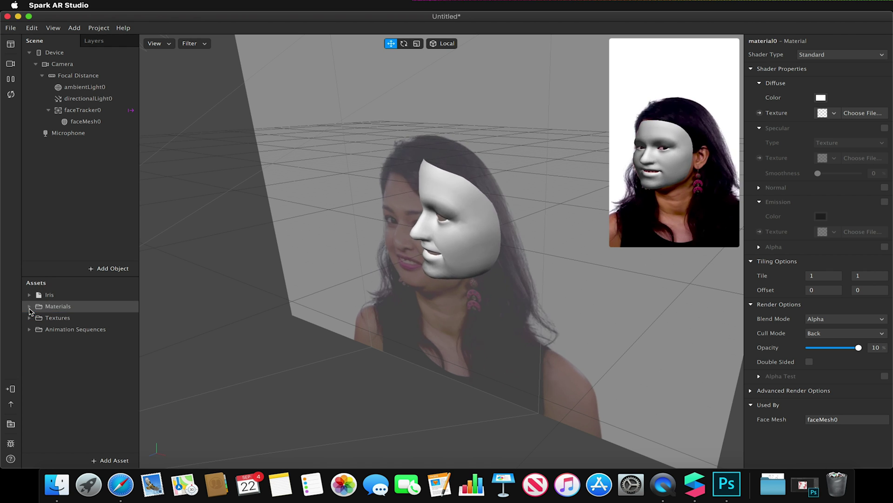
pyautogui.click(57, 484)
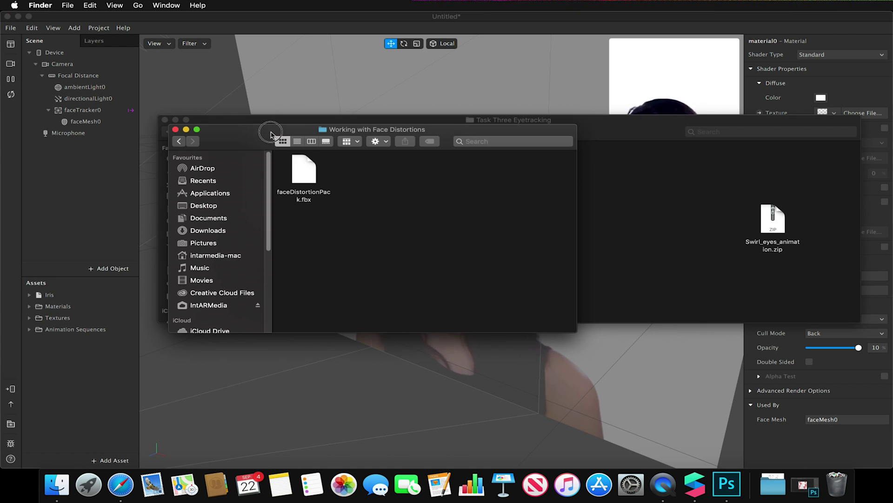
# Step: Navigate from Week One through Bonus Tasks into Working with Face Distortions, then close Task Three Eyetracking
pyautogui.moveTo(271, 135); pyautogui.dragTo(339, 242)
pyautogui.click(248, 250)
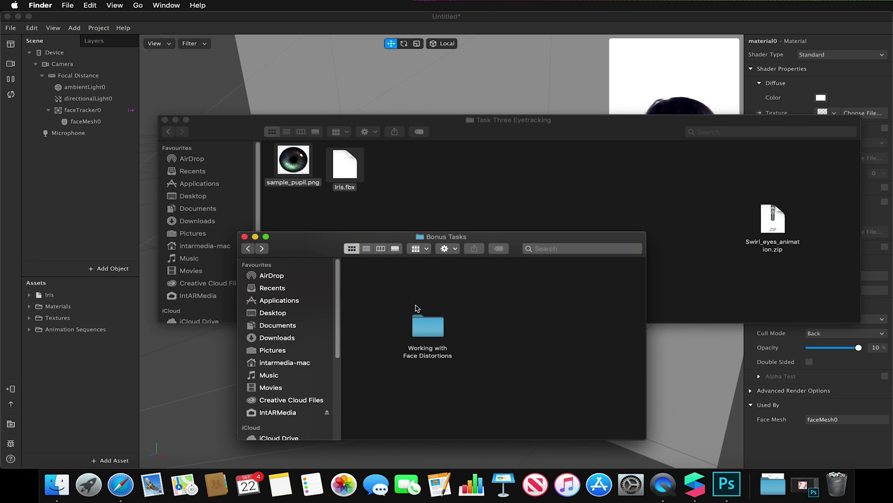
pyautogui.click(249, 249)
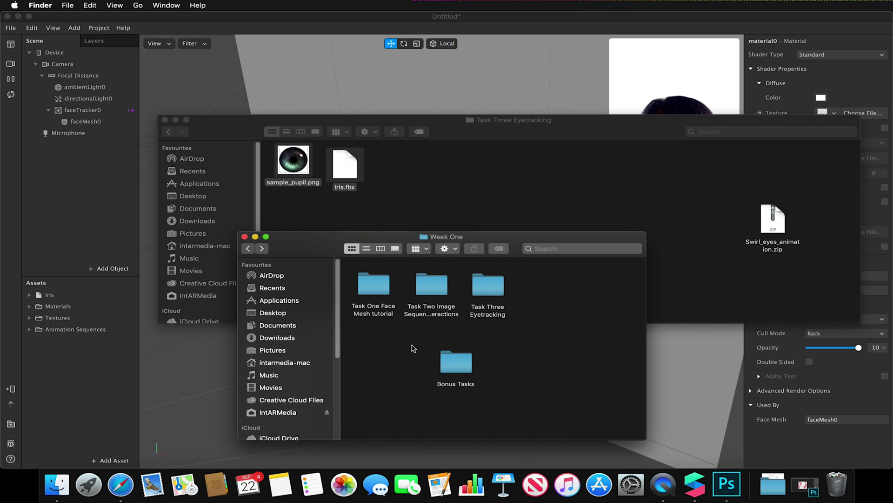
pyautogui.moveTo(555, 394); pyautogui.dragTo(572, 399)
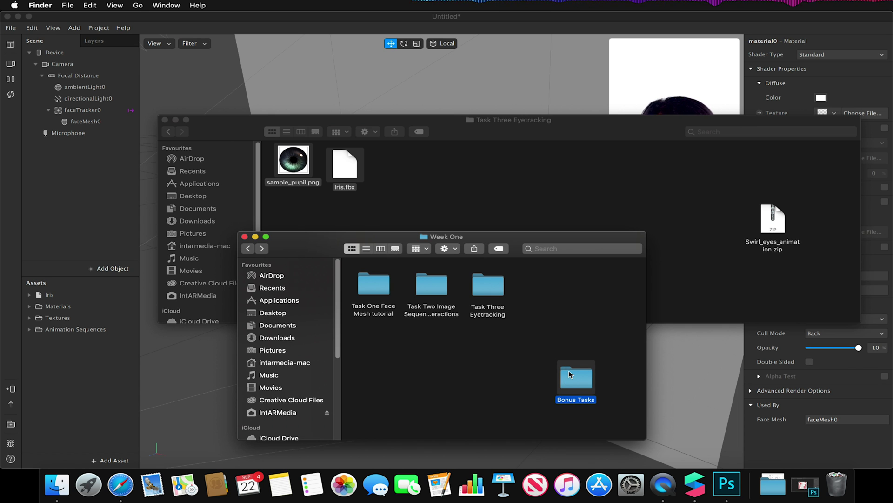
pyautogui.doubleClick(570, 374)
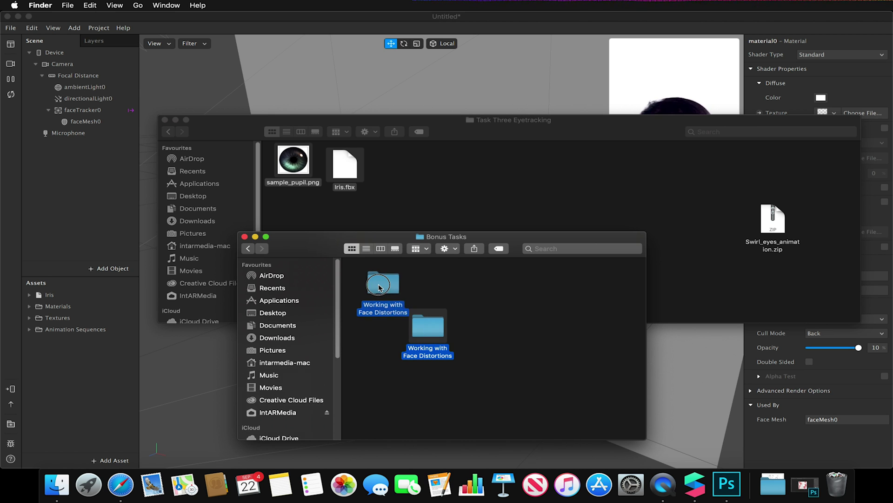
pyautogui.moveTo(379, 287); pyautogui.dragTo(378, 287)
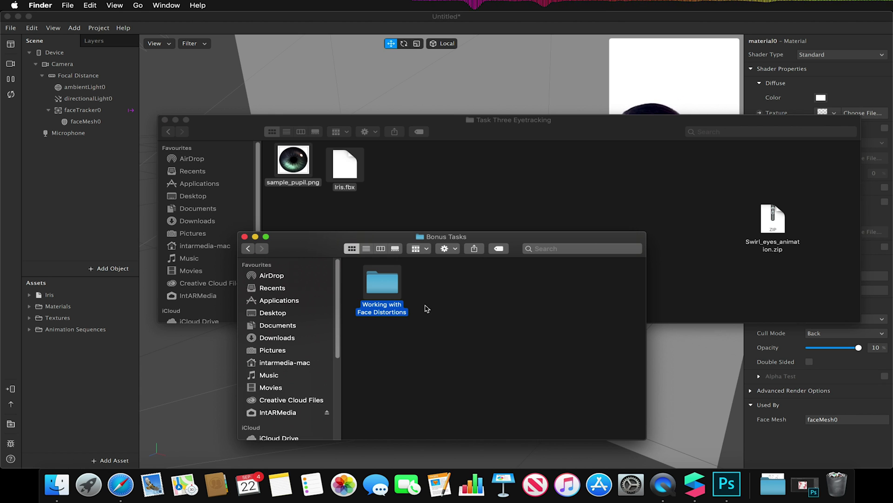
pyautogui.doubleClick(381, 286)
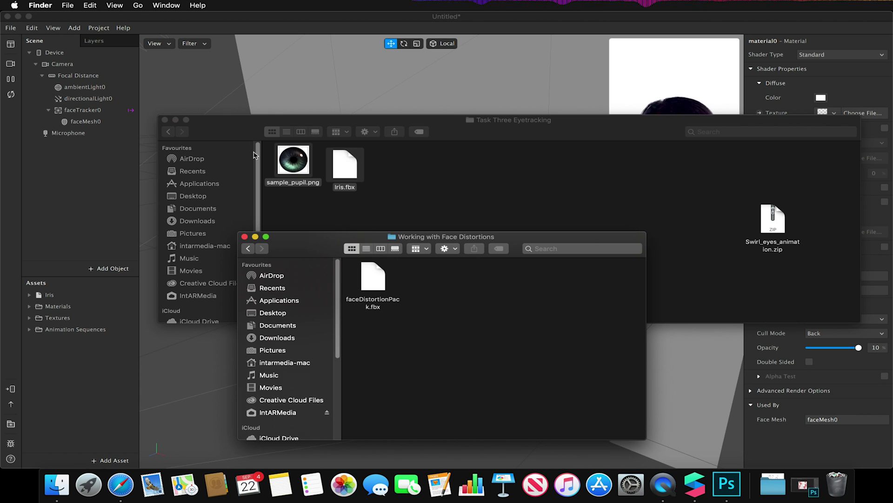
pyautogui.click(165, 120)
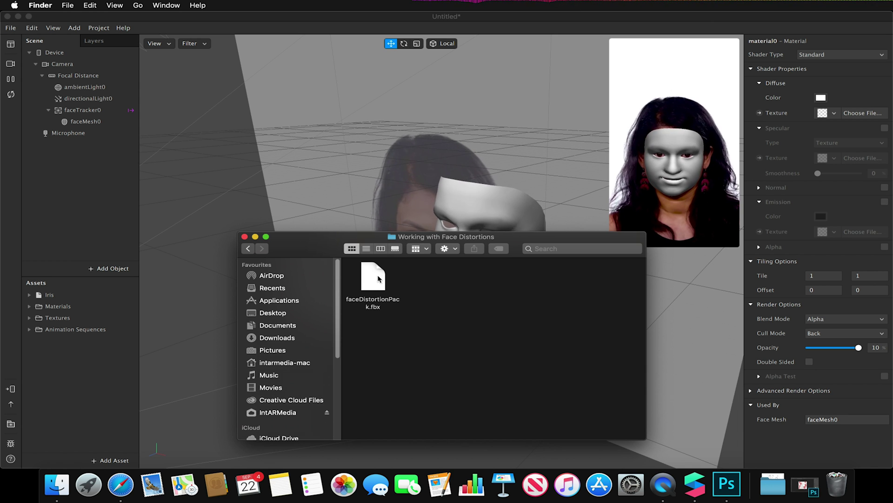
# Step: Drag faceDistortionPack.fbx into the Assets panel, minimise Finder, and select faceMesh0
pyautogui.moveTo(380, 280); pyautogui.dragTo(66, 351)
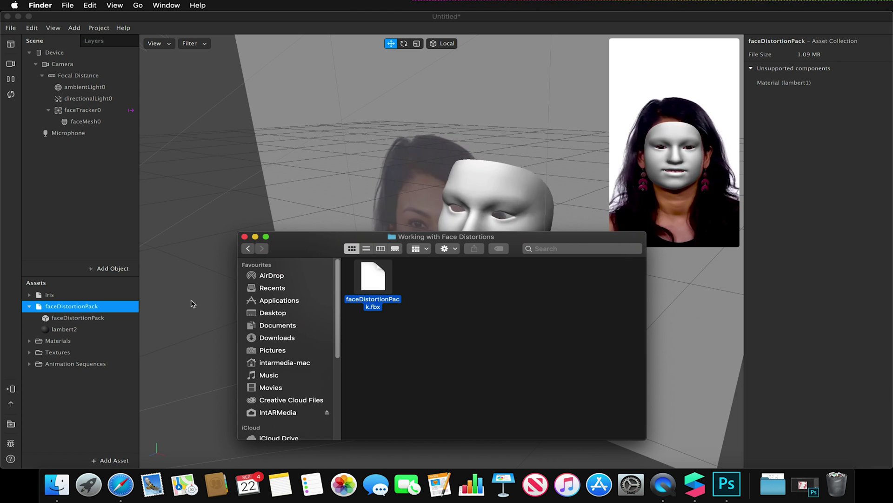
pyautogui.click(255, 237)
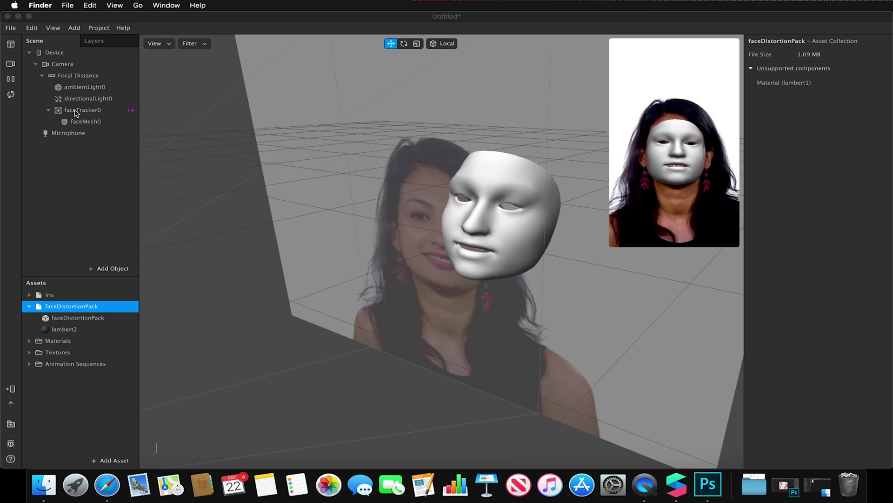
pyautogui.click(90, 123)
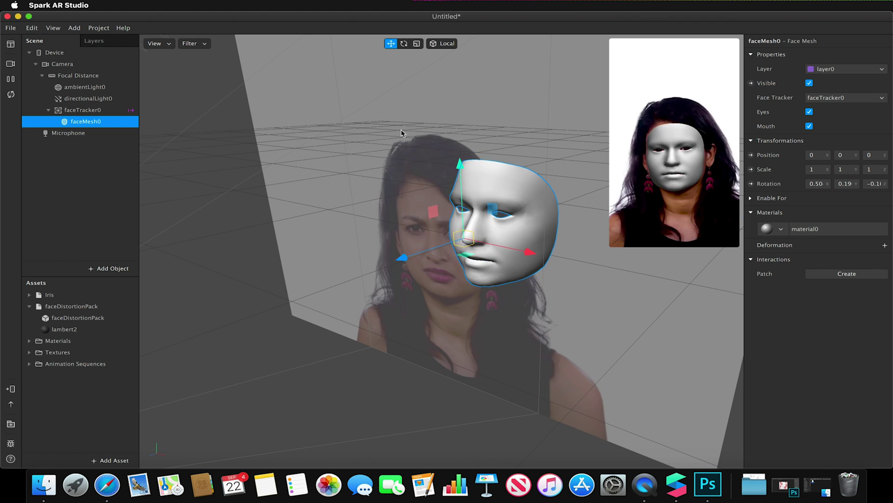
pyautogui.moveTo(712, 217)
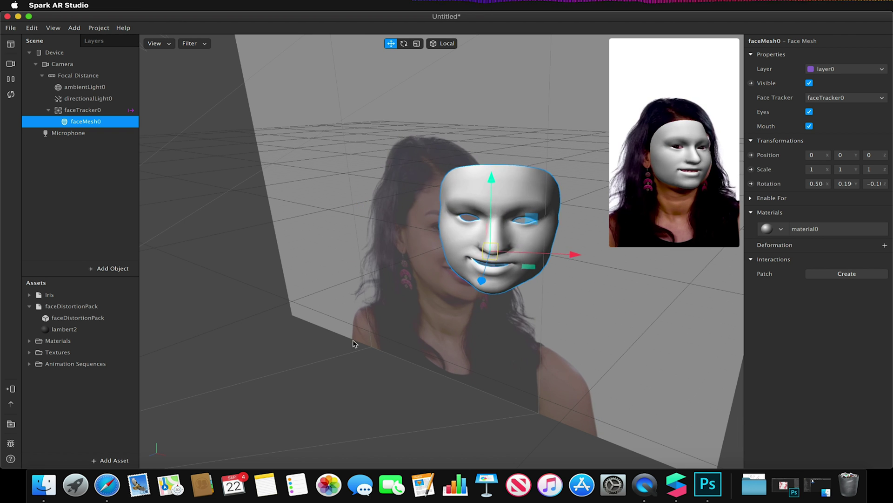
# Step: Restore Finder, open the Task One Face Mesh tutorial's Mesh folder from Week One, then minimise it
pyautogui.click(818, 485)
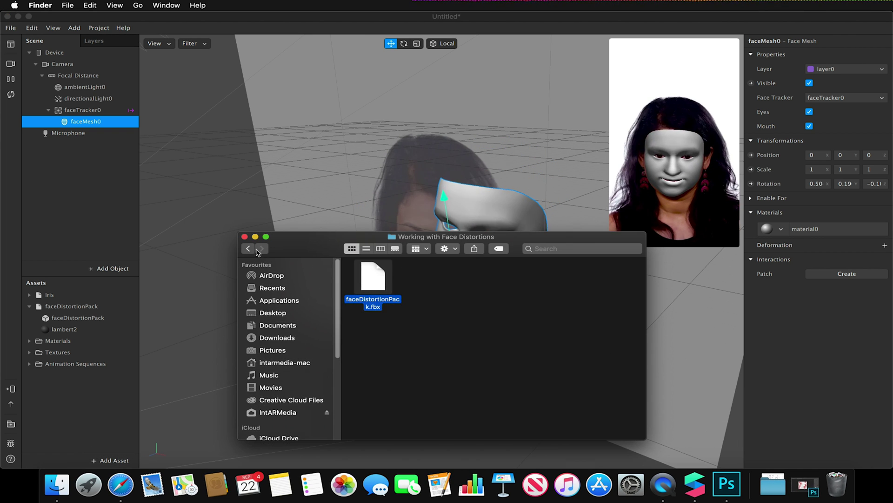
pyautogui.click(255, 249)
pyautogui.click(248, 248)
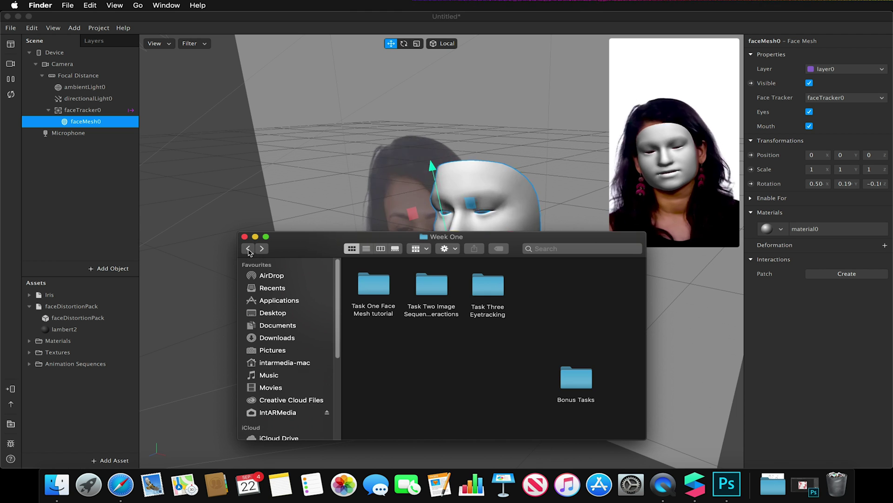
pyautogui.doubleClick(373, 289)
pyautogui.doubleClick(375, 282)
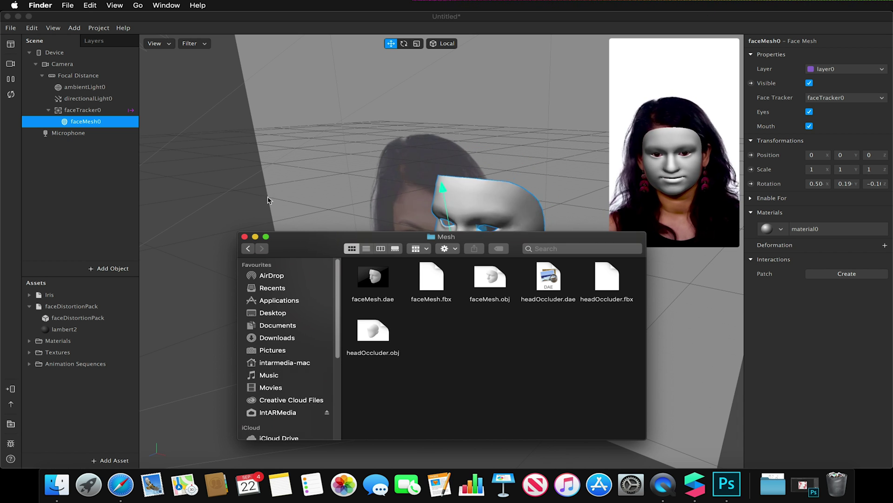
pyautogui.press('super+m')
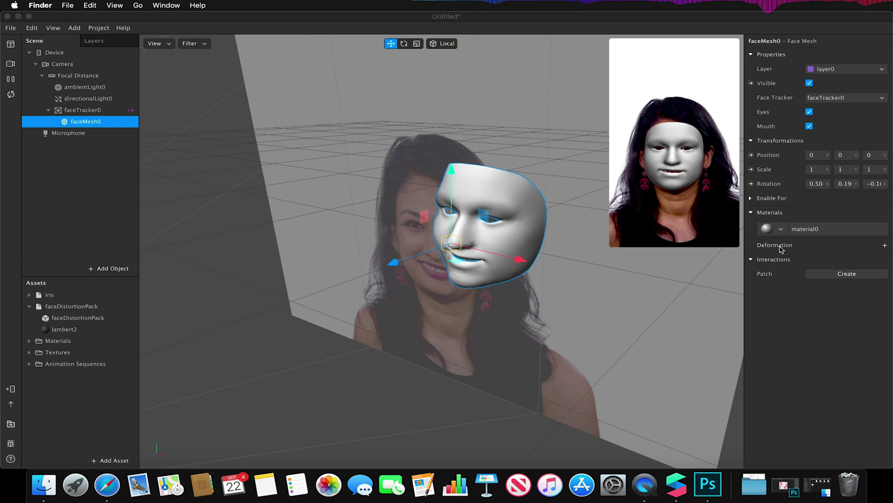
# Step: Set faceMesh0's Deformation object to faceDistortionPack
pyautogui.click(885, 246)
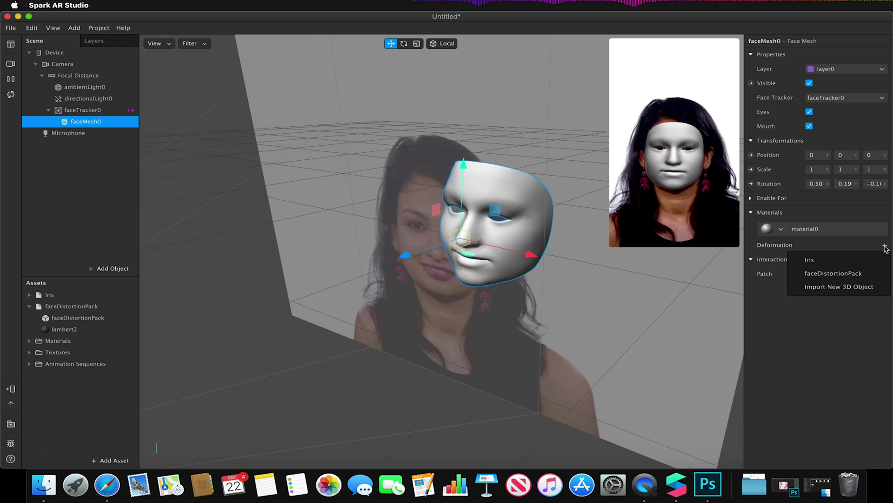
pyautogui.click(828, 274)
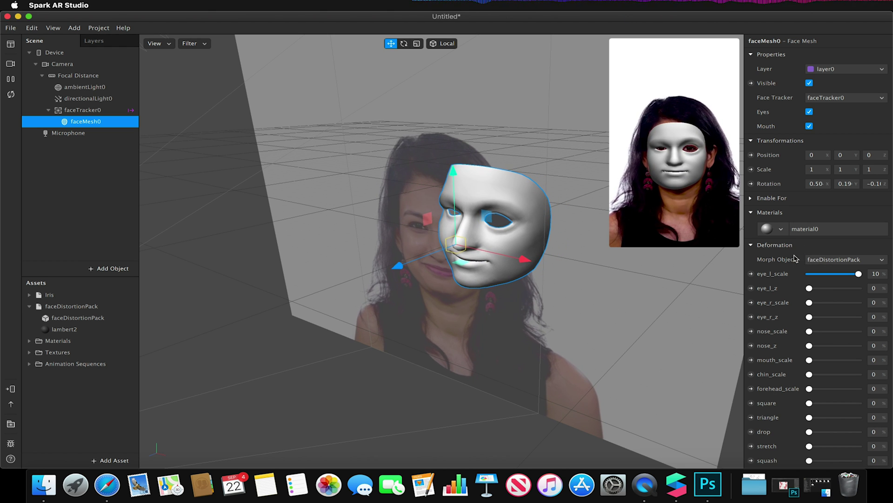
pyautogui.scroll(-2, 795, 260)
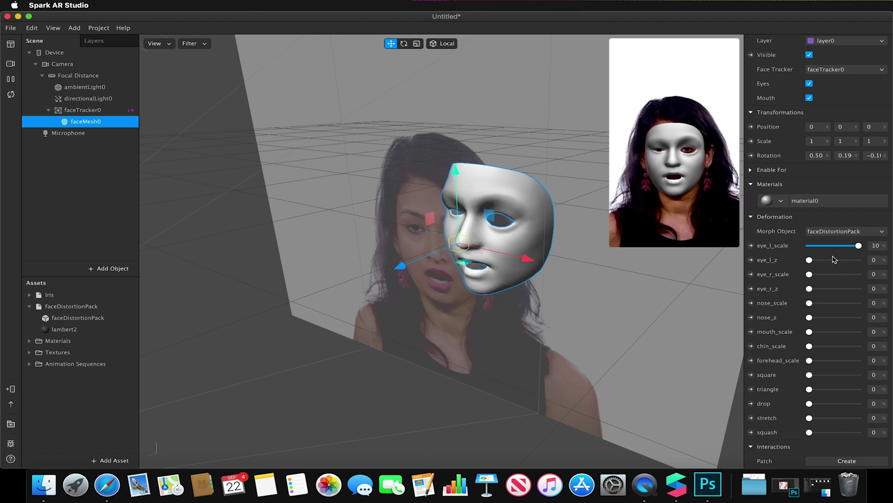
# Step: Scale the eyes to 10, try eye_l_z and eye_r_z, then reset both to 0
pyautogui.moveTo(813, 279); pyautogui.dragTo(859, 275)
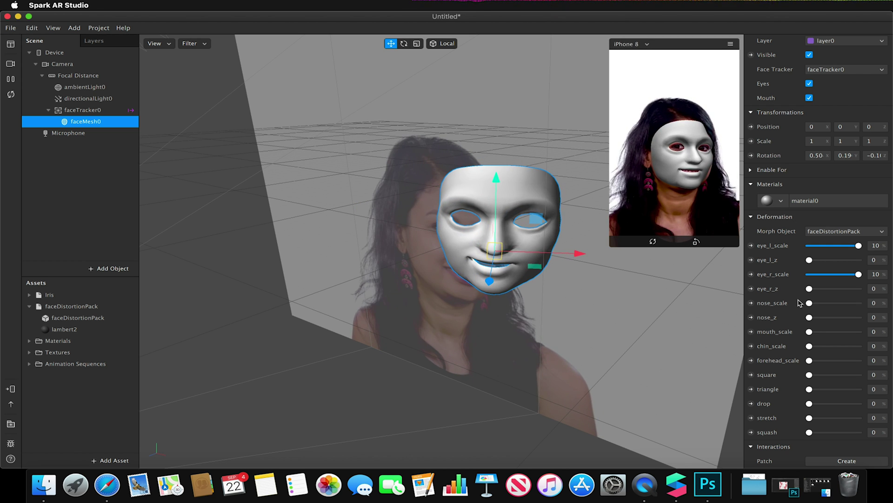
pyautogui.moveTo(809, 288); pyautogui.dragTo(876, 298)
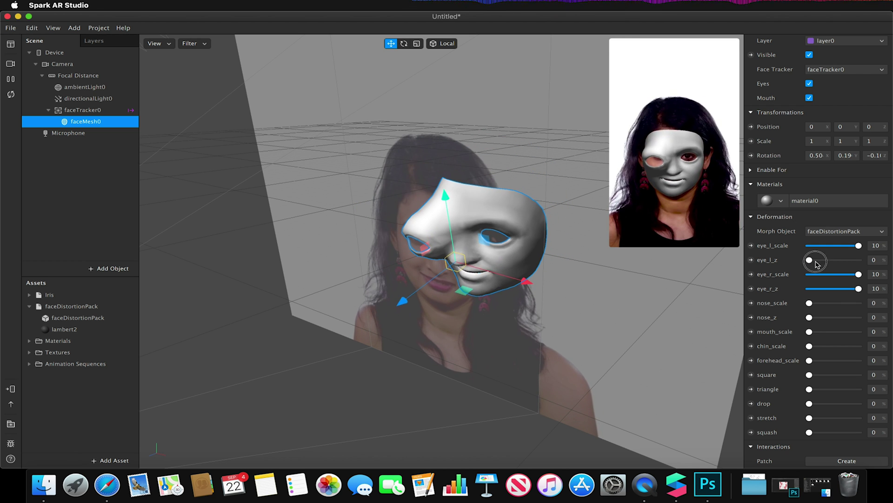
pyautogui.moveTo(809, 260)
pyautogui.mouseDown()
pyautogui.moveTo(870, 266)
pyautogui.moveTo(798, 259)
pyautogui.mouseUp()
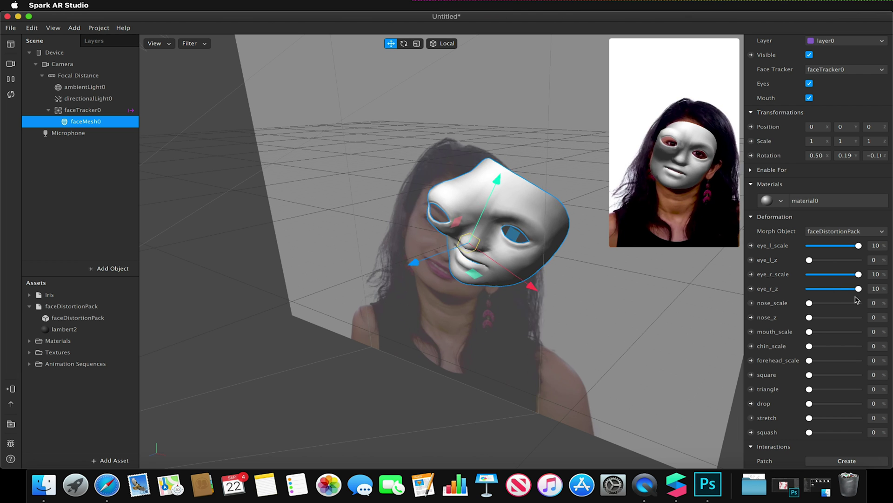
pyautogui.moveTo(839, 289); pyautogui.dragTo(857, 317)
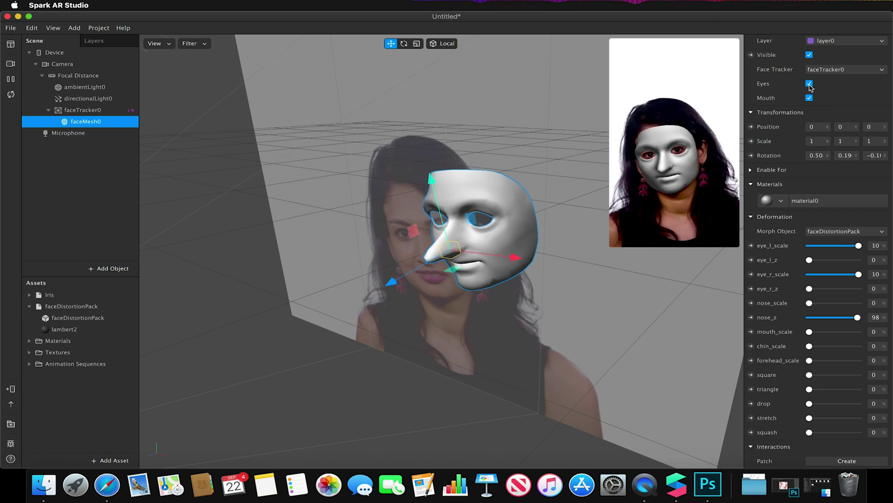
# Step: Select faceTracker0 and add Texture Extraction to create a faceTracker0 Texture
pyautogui.click(70, 65)
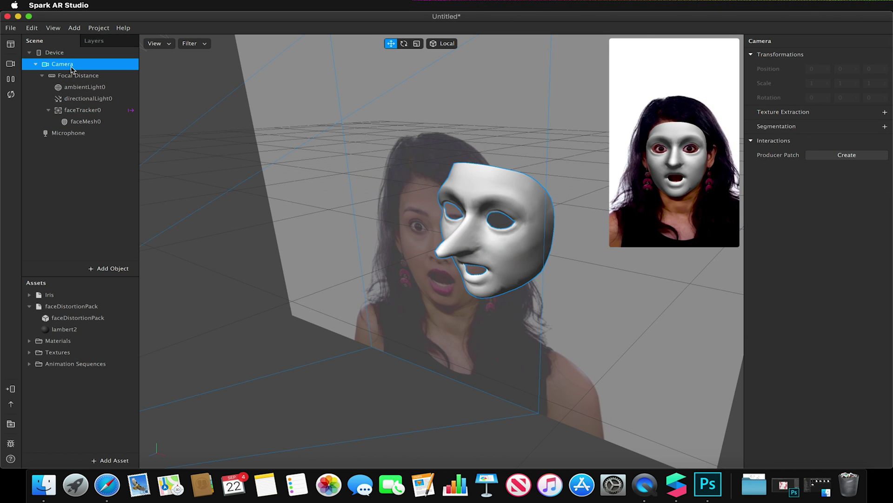
pyautogui.click(85, 111)
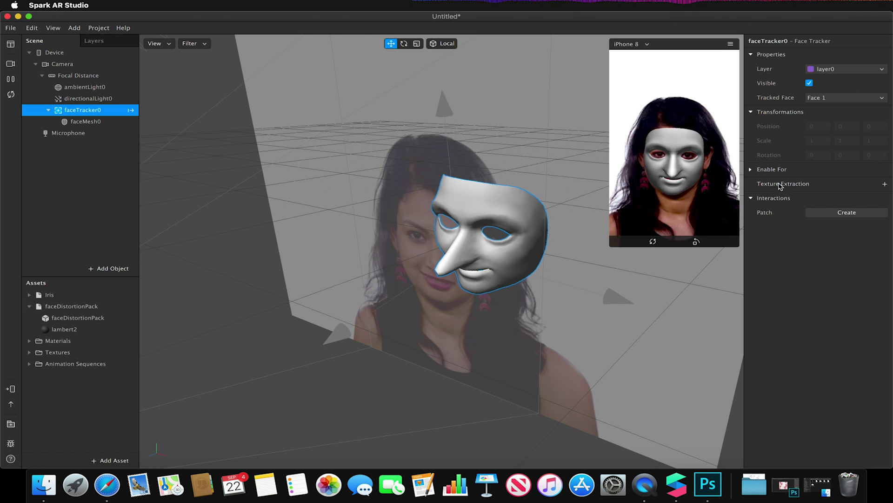
pyautogui.click(886, 184)
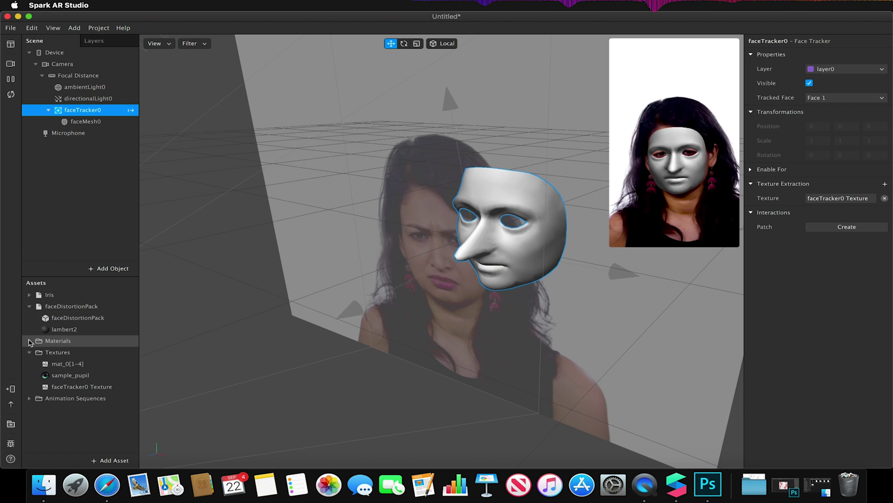
# Step: Set material0's Diffuse Texture to faceTracker0 Texture and its Shader Type to Flat
pyautogui.click(63, 354)
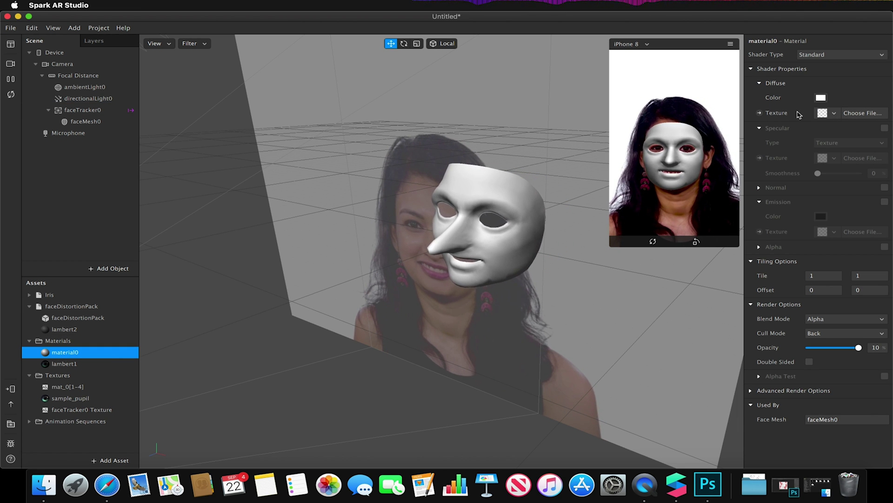
pyautogui.click(831, 113)
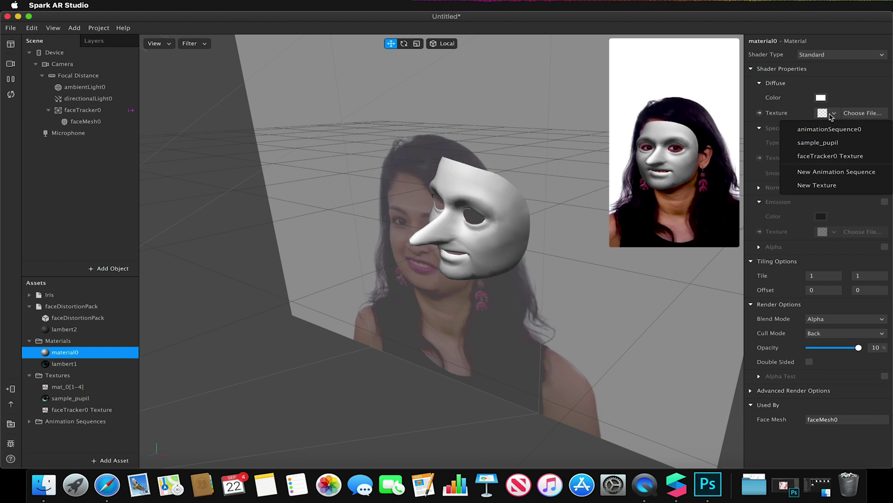
pyautogui.click(836, 157)
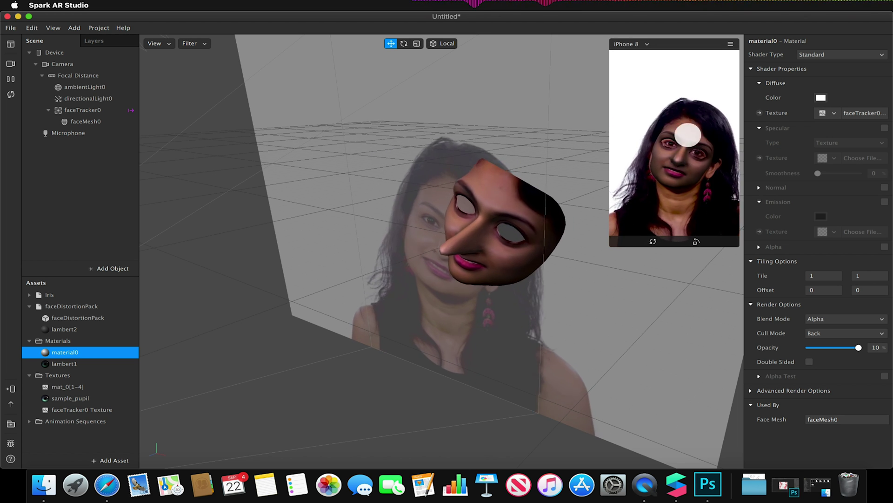
pyautogui.click(832, 54)
pyautogui.click(831, 55)
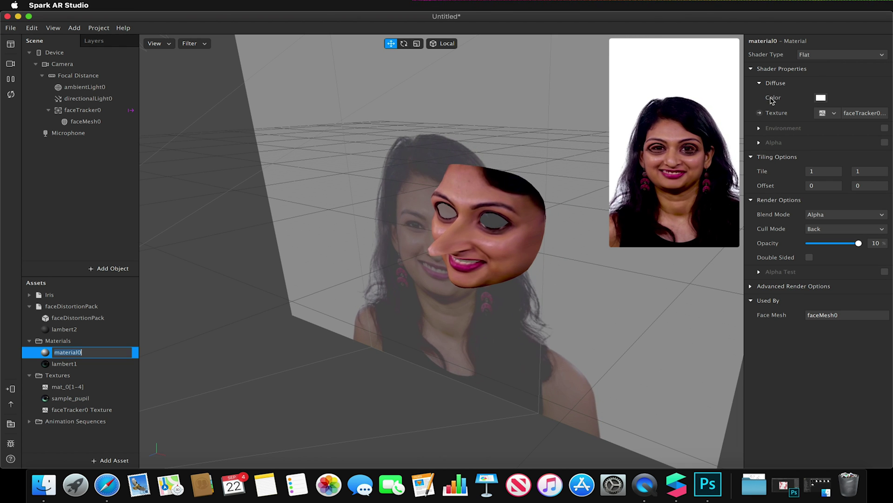
# Step: Select faceMesh0, enlarge the simulator preview, and uncheck its Eyes and Mouth options
pyautogui.click(85, 112)
pyautogui.click(86, 121)
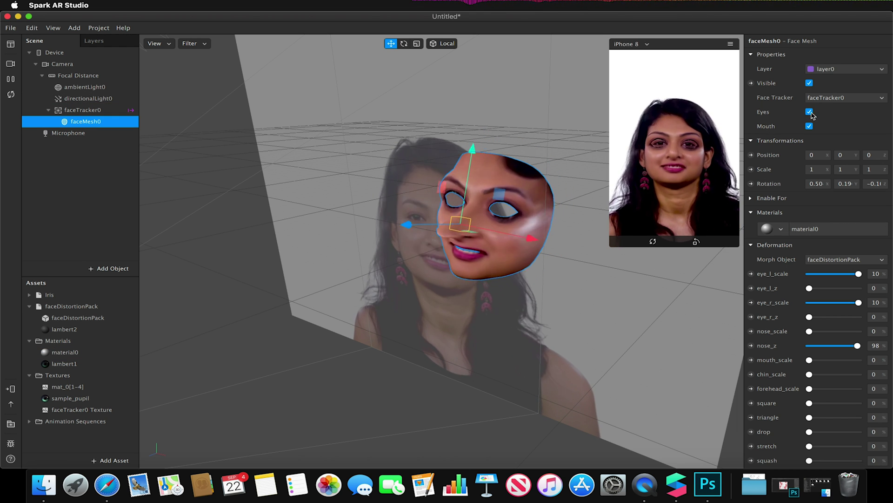
pyautogui.moveTo(610, 246); pyautogui.dragTo(474, 464)
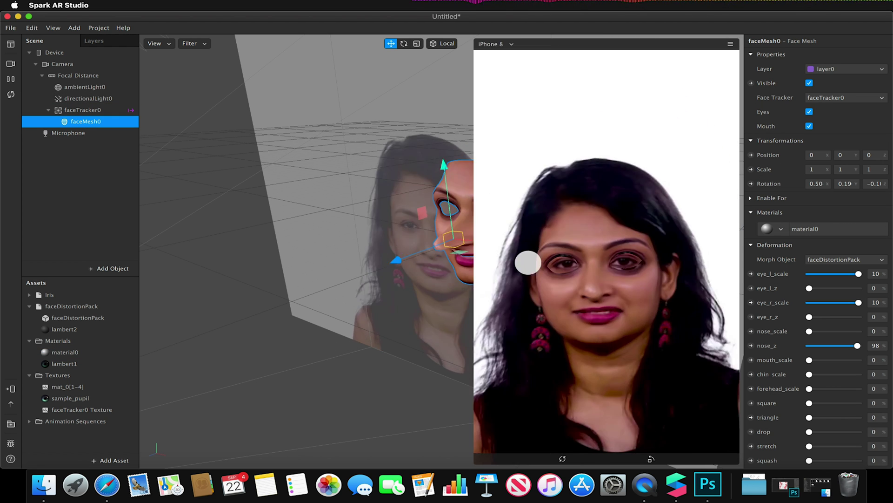
pyautogui.click(809, 112)
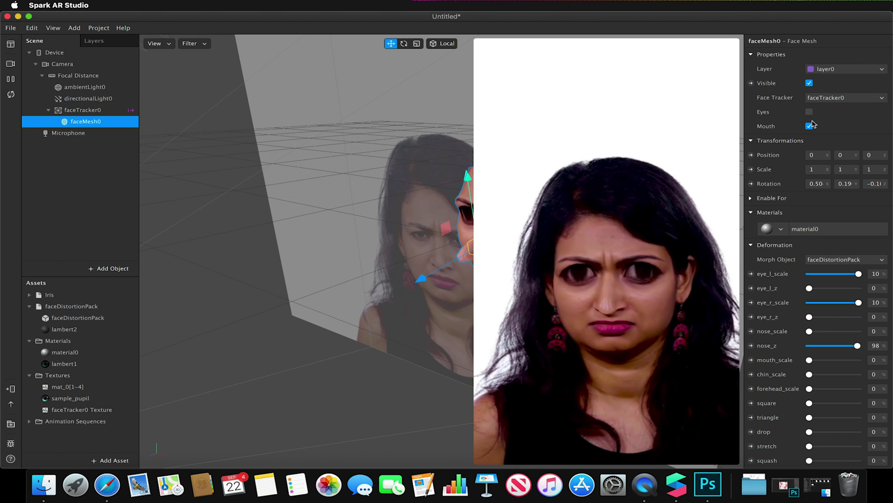
pyautogui.click(810, 126)
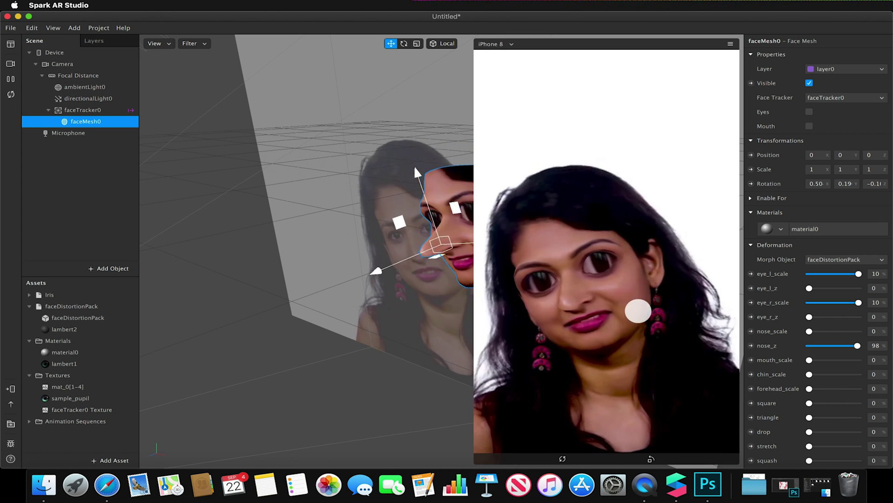
# Step: Preview on the FaceTime HD Camera, reset eye scales to 0, and set square 36, triangle 78, drop 84, squash 88
pyautogui.click(10, 63)
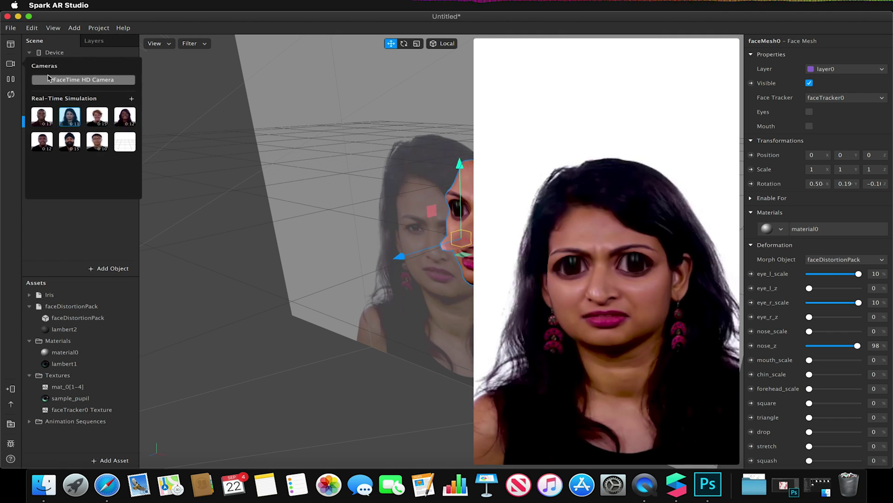
pyautogui.click(73, 81)
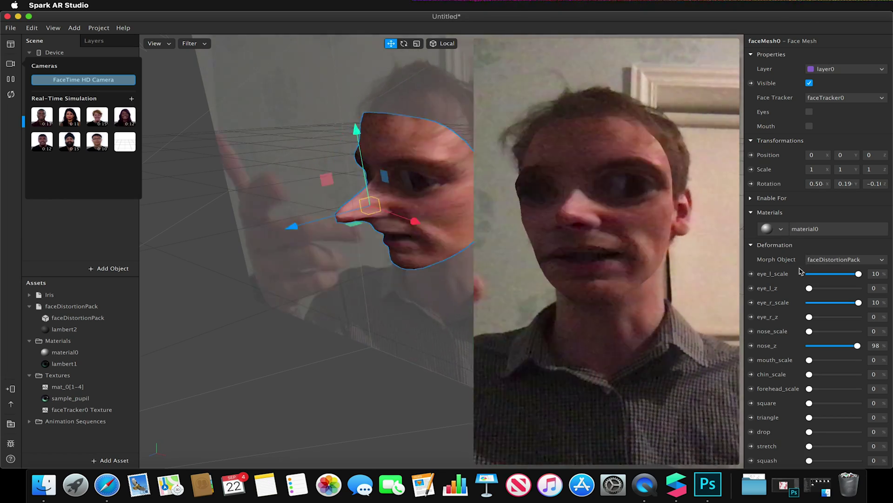
pyautogui.moveTo(858, 274); pyautogui.dragTo(809, 274)
pyautogui.moveTo(859, 303); pyautogui.dragTo(804, 305)
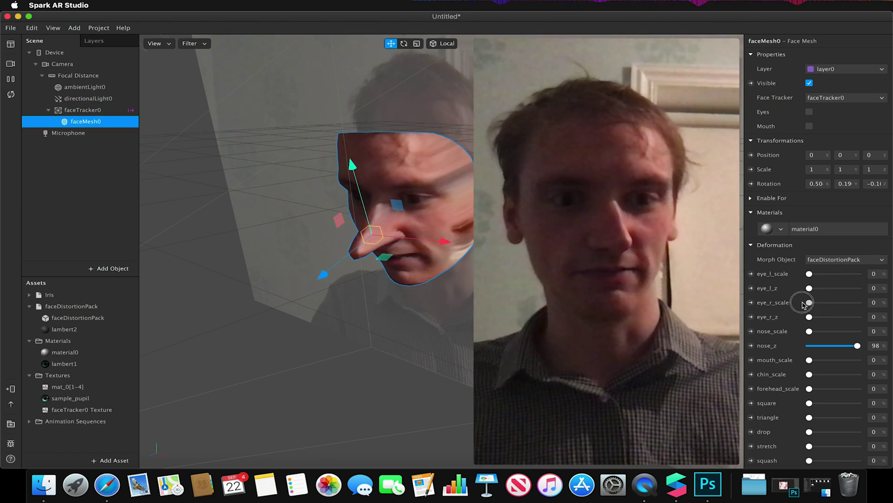
pyautogui.moveTo(809, 403); pyautogui.dragTo(859, 403)
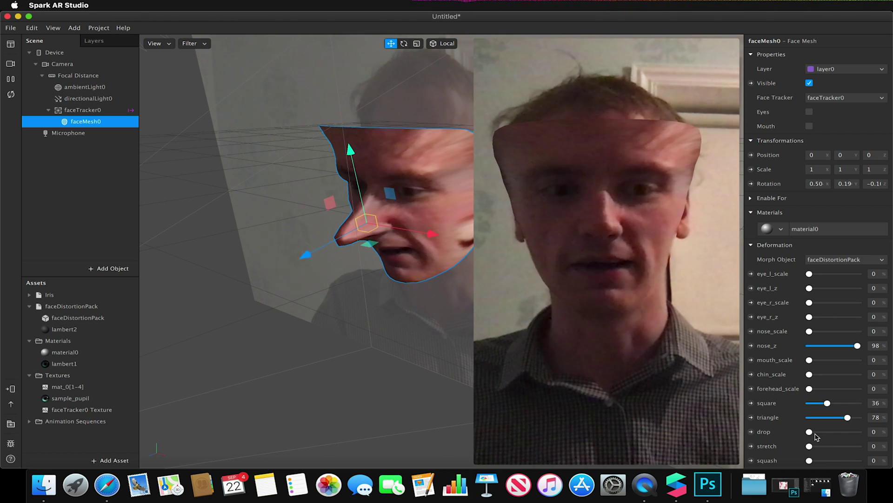
pyautogui.moveTo(836, 440); pyautogui.dragTo(847, 440)
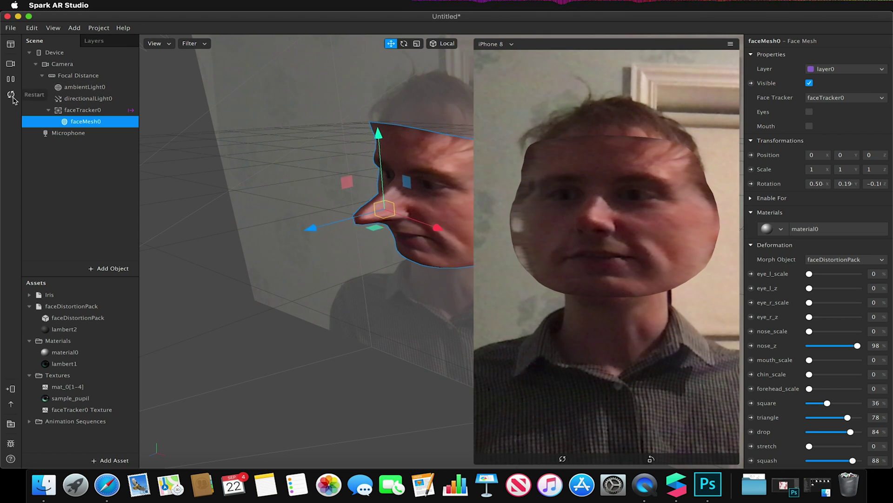
# Step: Preview on the first Real-Time Simulation face and return nose_z and squash to 0
pyautogui.click(10, 63)
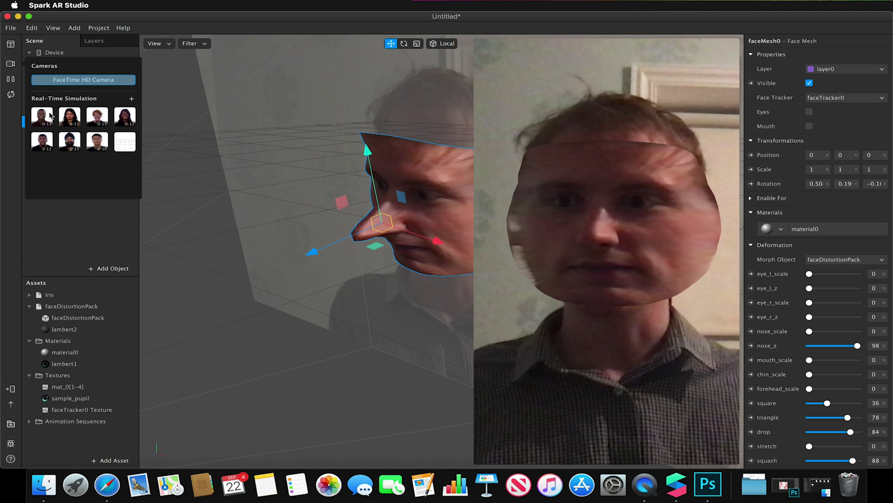
pyautogui.click(42, 117)
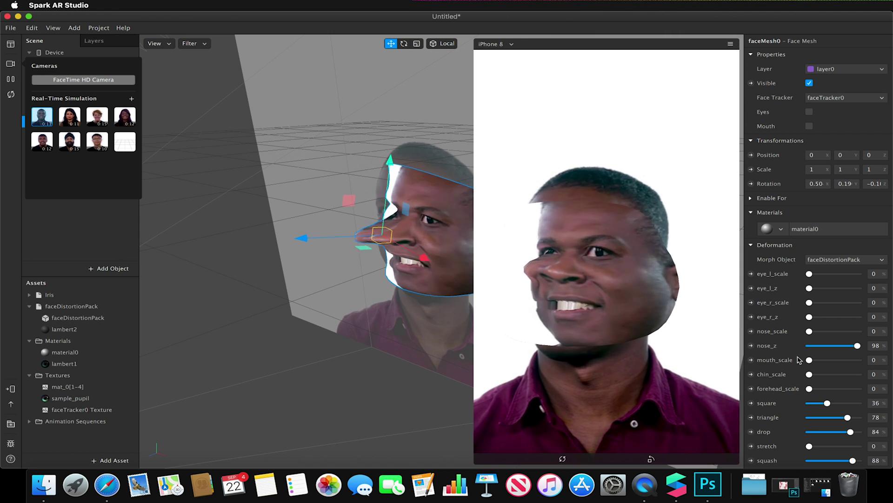
pyautogui.moveTo(829, 347); pyautogui.dragTo(809, 345)
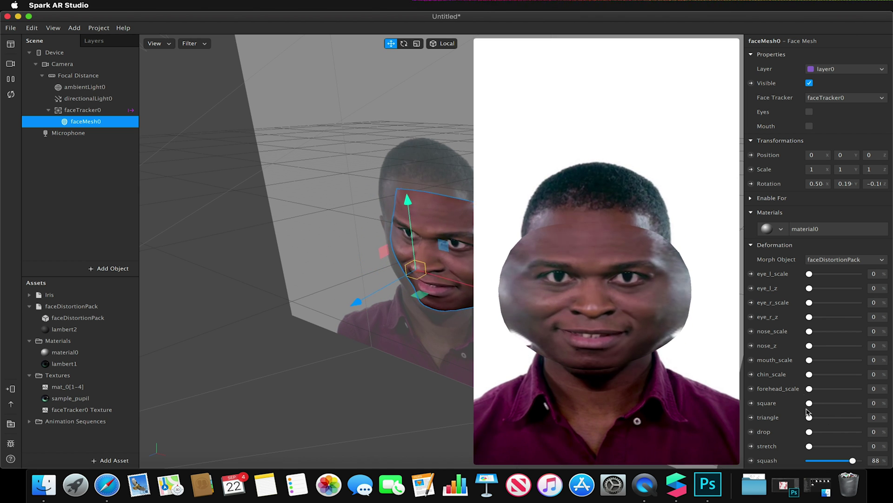
pyautogui.moveTo(854, 462); pyautogui.dragTo(809, 460)
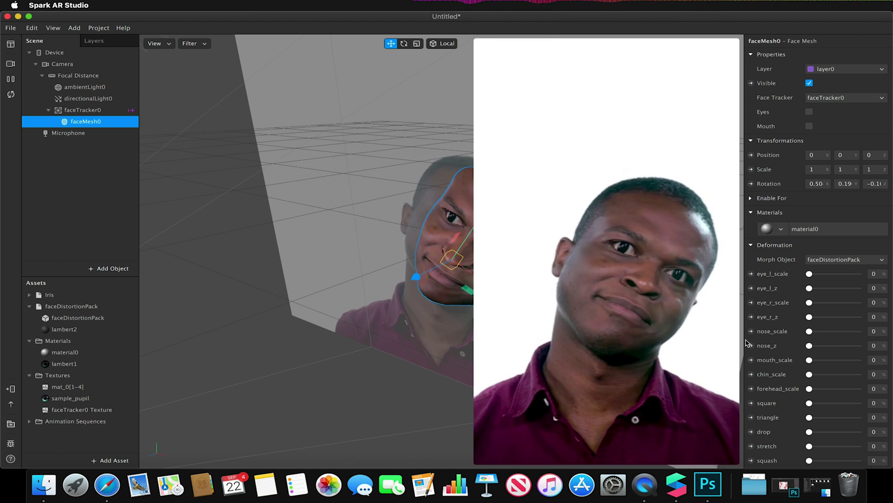
pyautogui.scroll(-2, 777, 300)
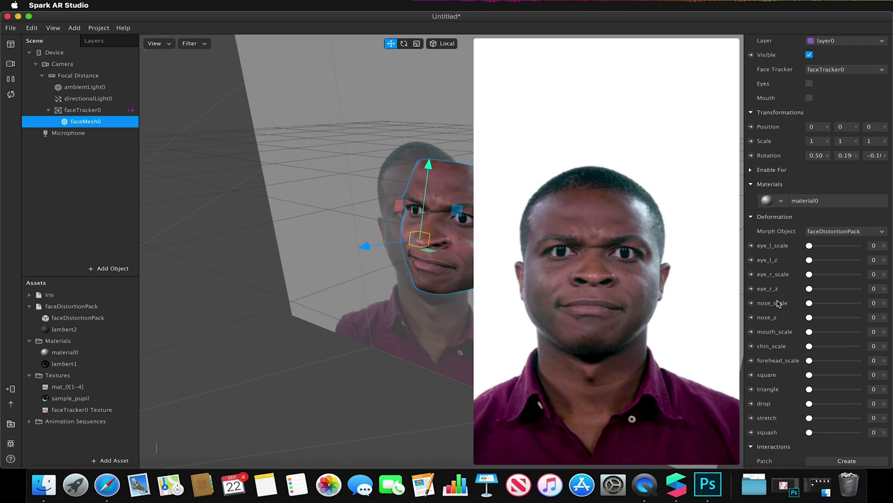